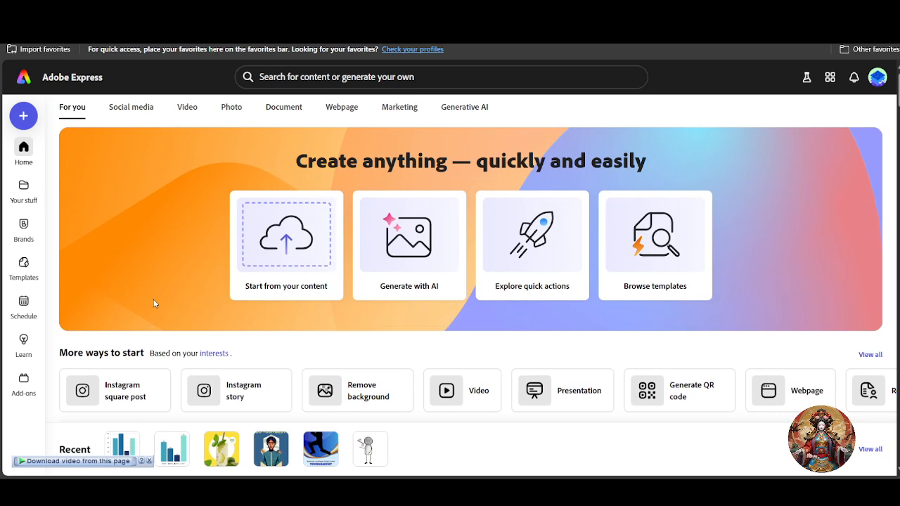
# Switch the home page to the Generative AI category and bring the Generate image row into view
pyautogui.scroll(-1, 171, 305)
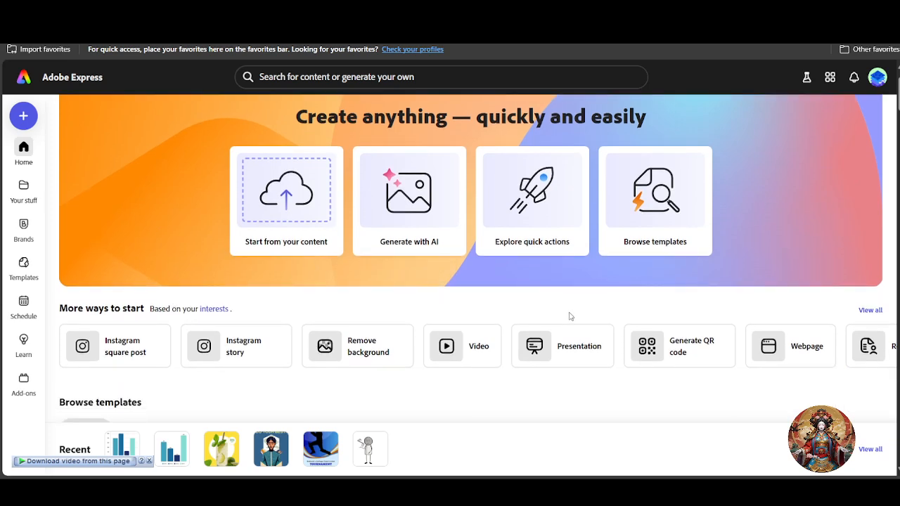
pyautogui.scroll(1, 569, 316)
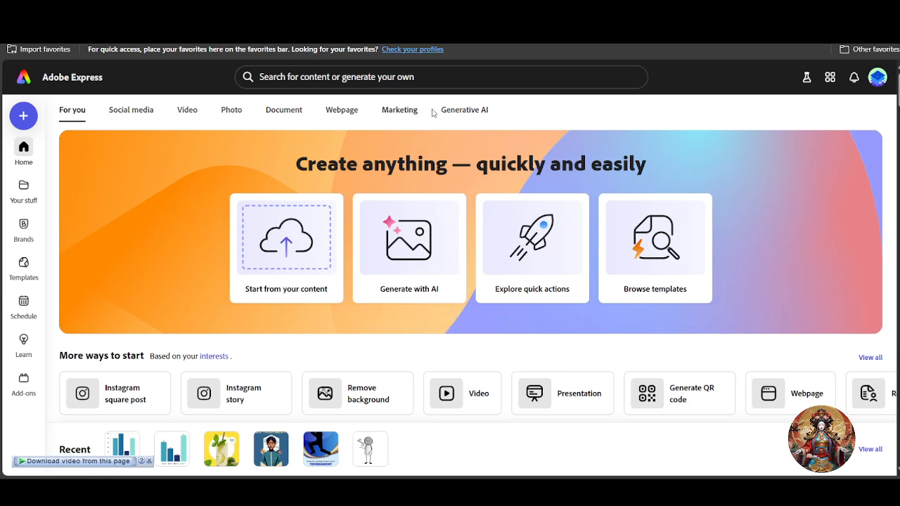
pyautogui.click(470, 114)
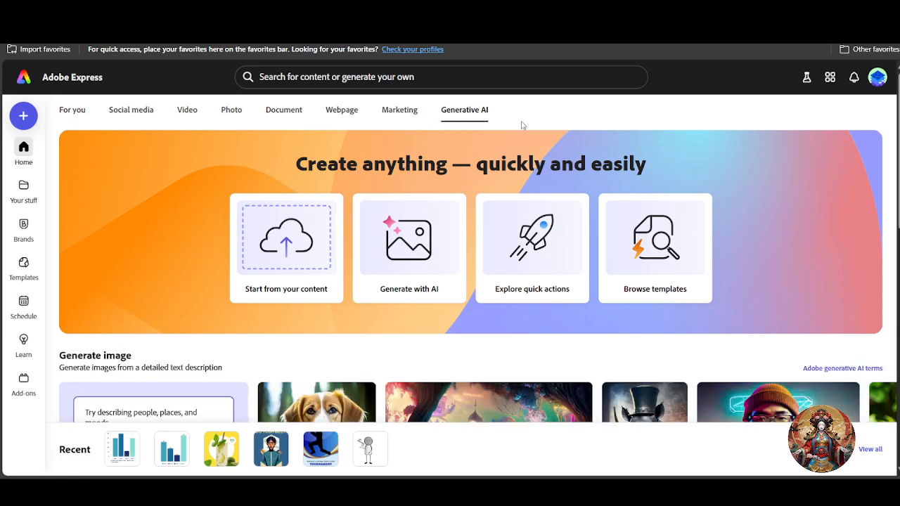
pyautogui.scroll(-2, 296, 218)
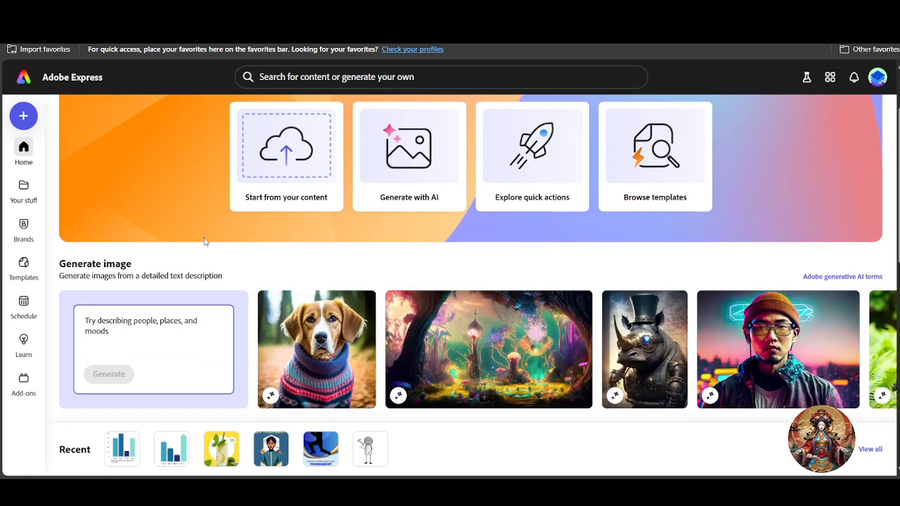
pyautogui.scroll(2, 204, 241)
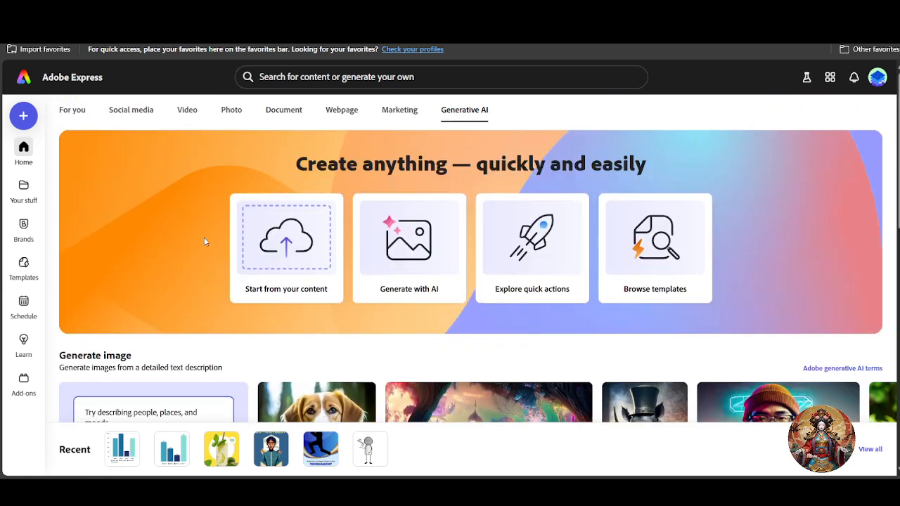
# Start a new design using Generate with AI, then Generate image
pyautogui.click(424, 258)
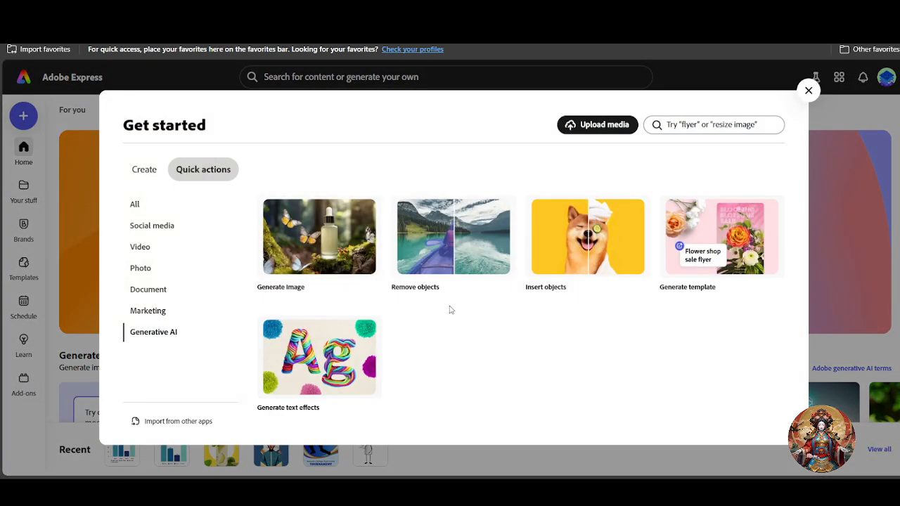
pyautogui.click(321, 245)
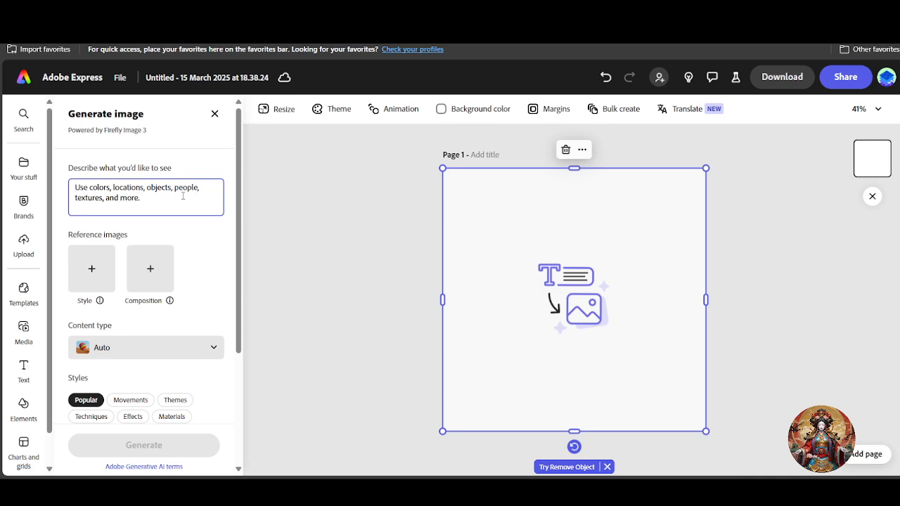
# Enter the prompt 'I want a image of cat holding a flag of the UAE'
pyautogui.write('I wan')
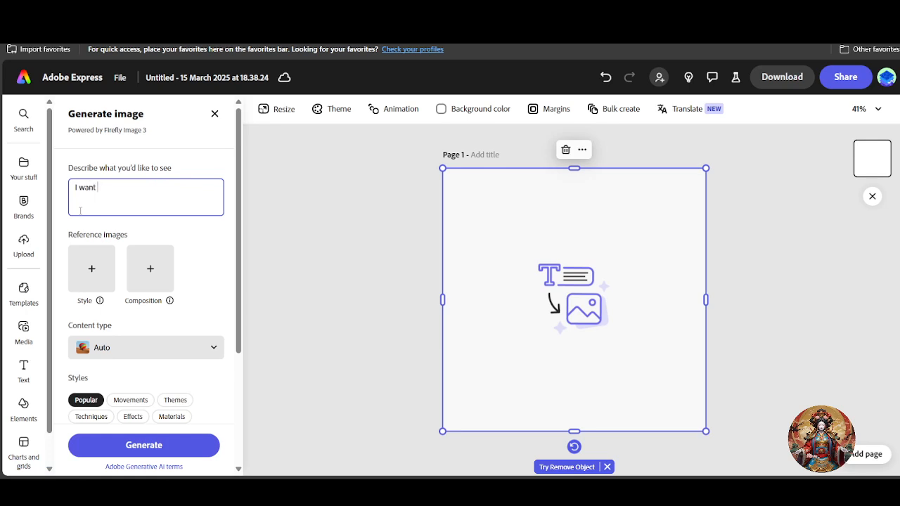
pyautogui.write('t a image of cat holding a flag of the usa')
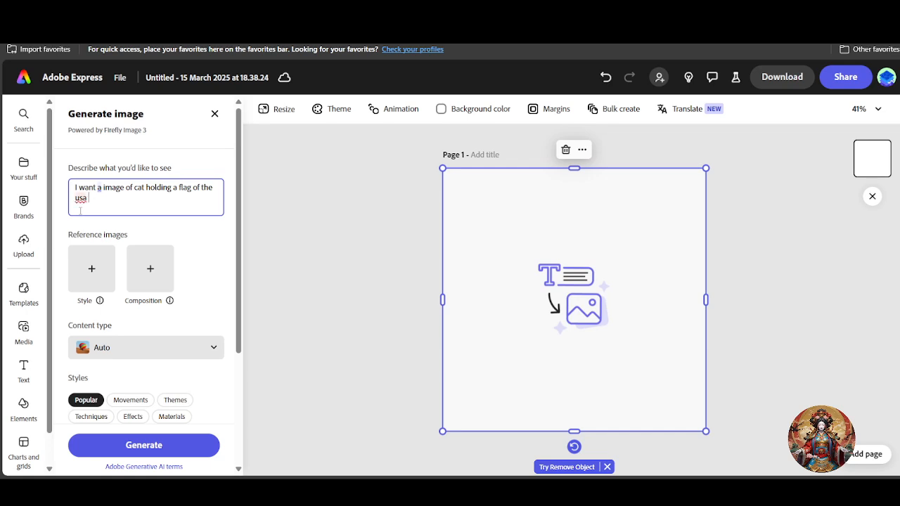
pyautogui.press('BackSpace')
pyautogui.press('BackSpace')
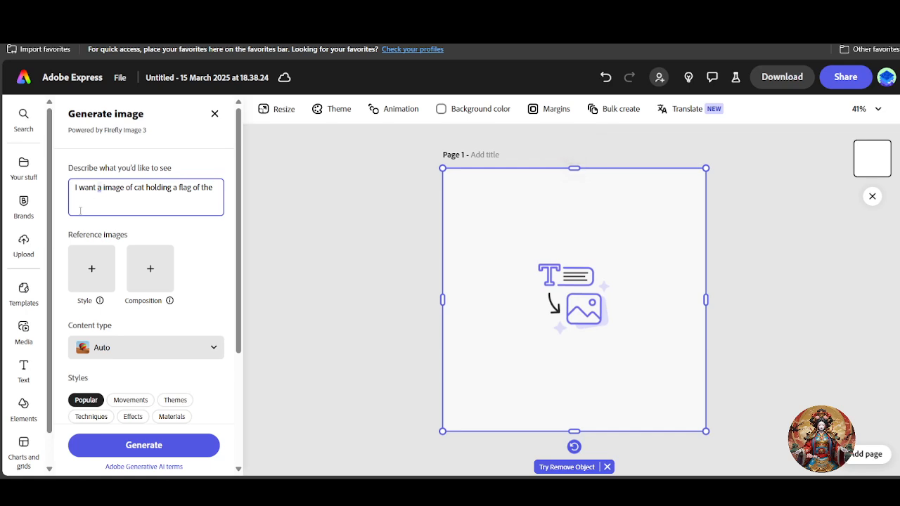
pyautogui.write('UAE')
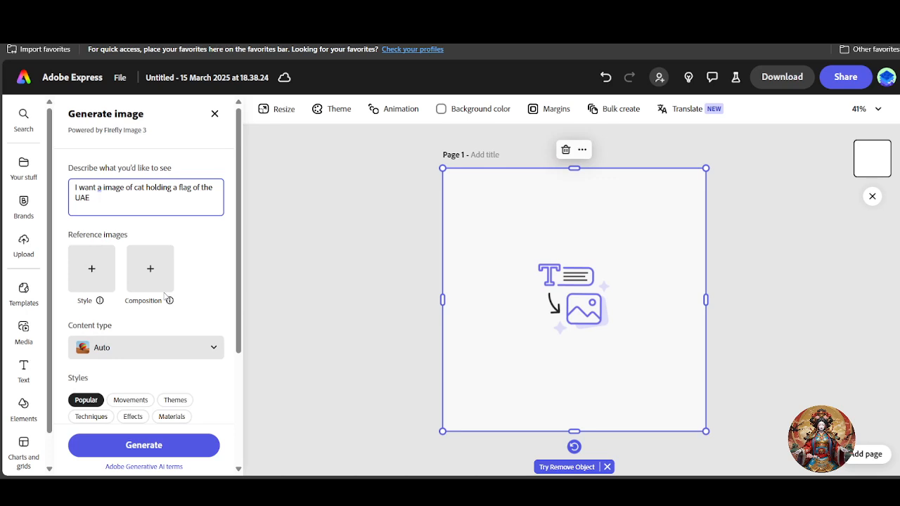
pyautogui.scroll(-1, 139, 338)
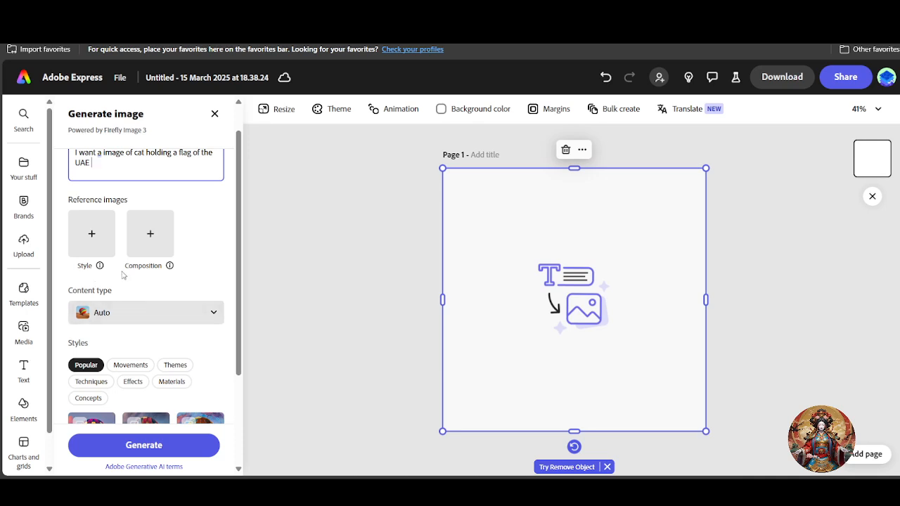
# Set the generated image's content type to Photo
pyautogui.click(156, 322)
pyautogui.click(141, 318)
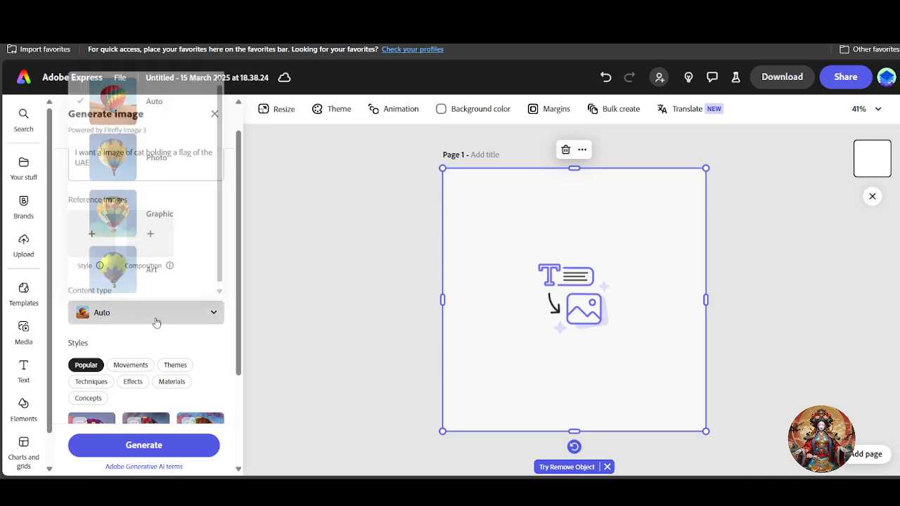
pyautogui.click(117, 311)
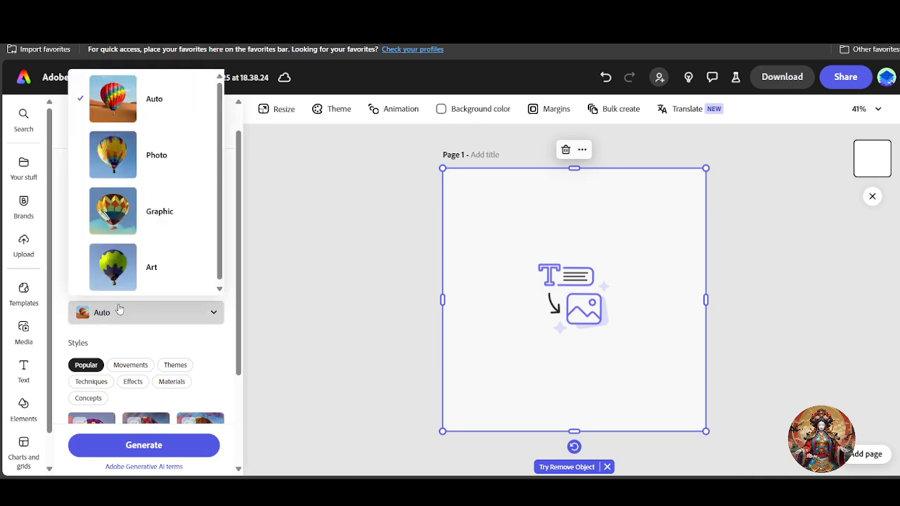
pyautogui.click(143, 236)
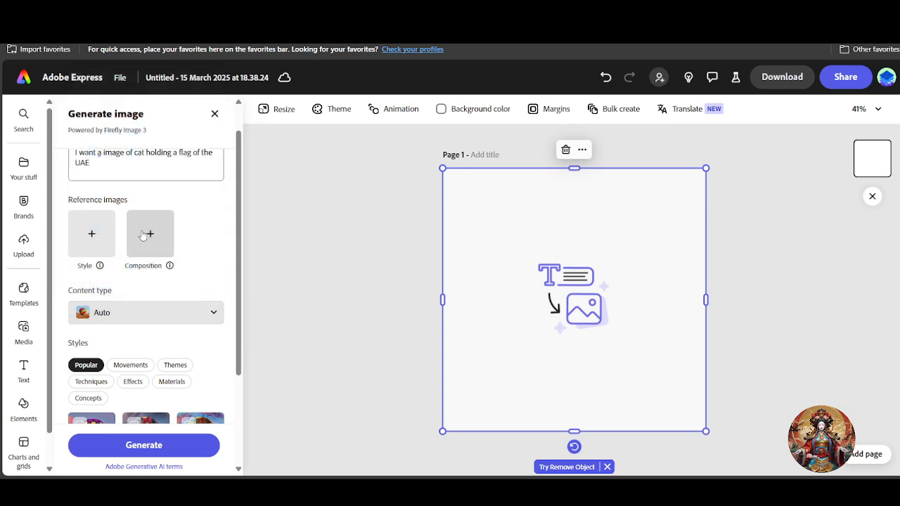
pyautogui.click(163, 309)
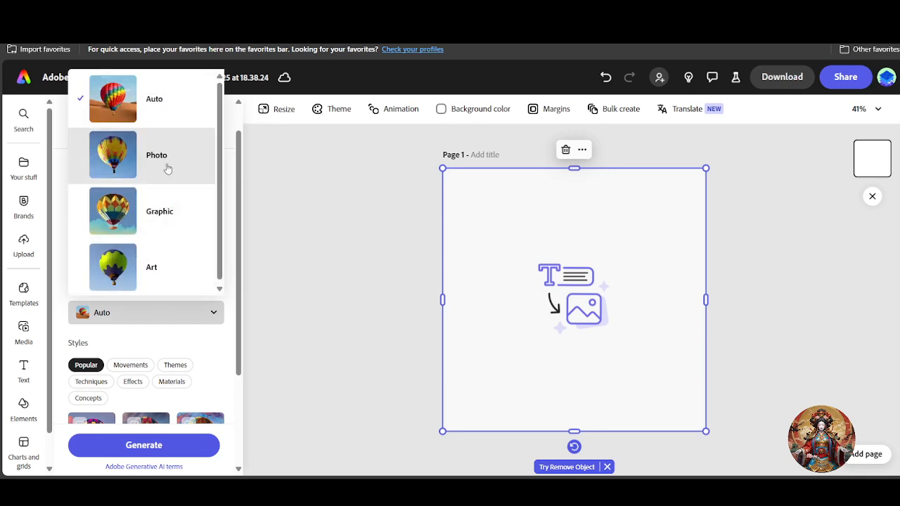
pyautogui.click(169, 142)
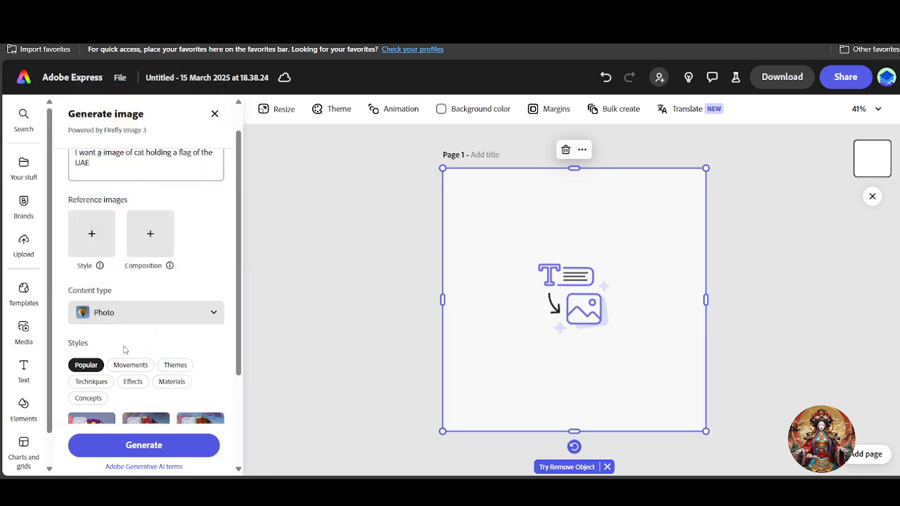
# Apply the Digital art and Palette knife styles and generate the images
pyautogui.scroll(-1, 124, 349)
pyautogui.scroll(-1, 193, 379)
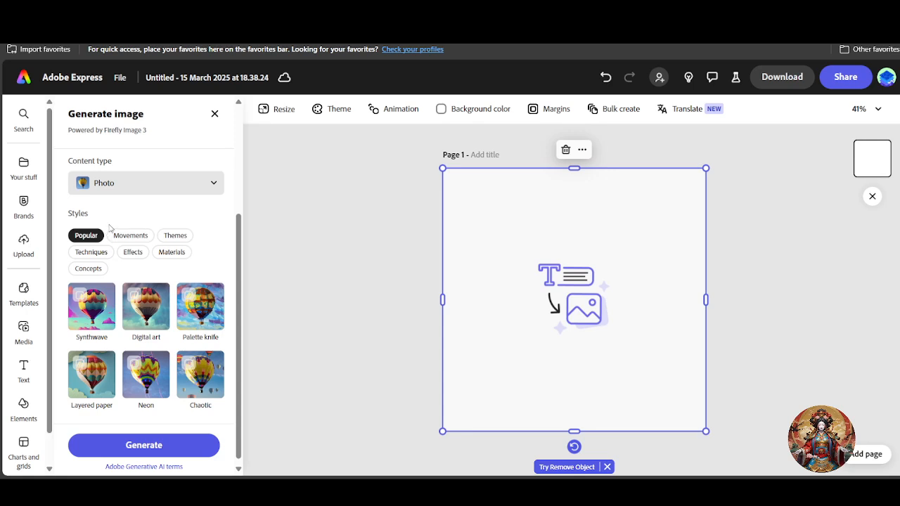
pyautogui.click(139, 301)
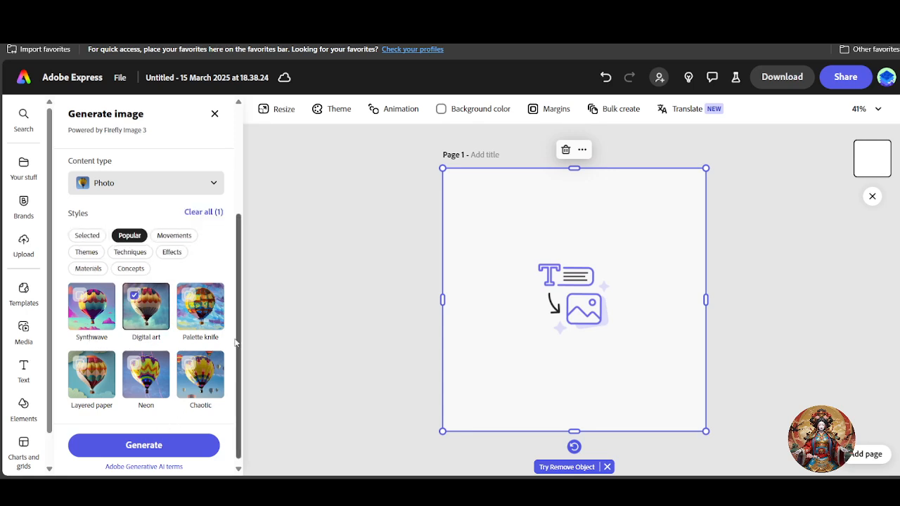
pyautogui.click(191, 298)
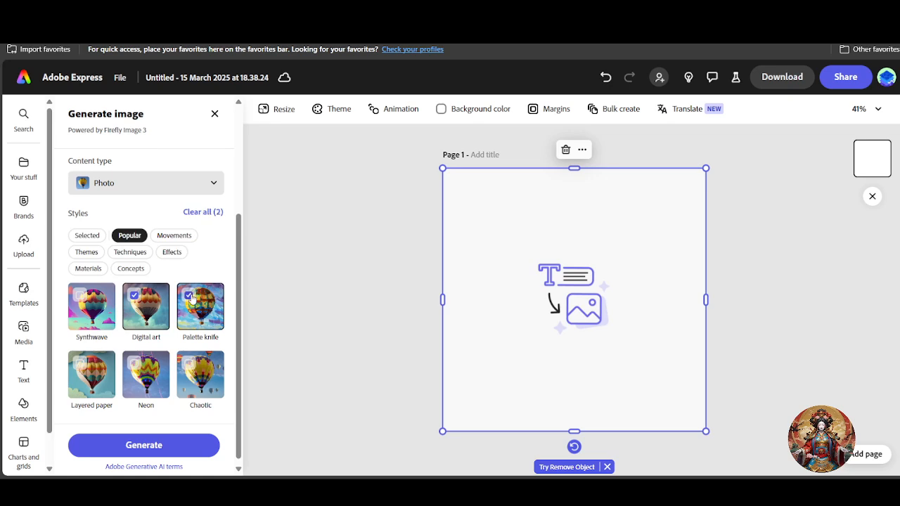
pyautogui.click(169, 436)
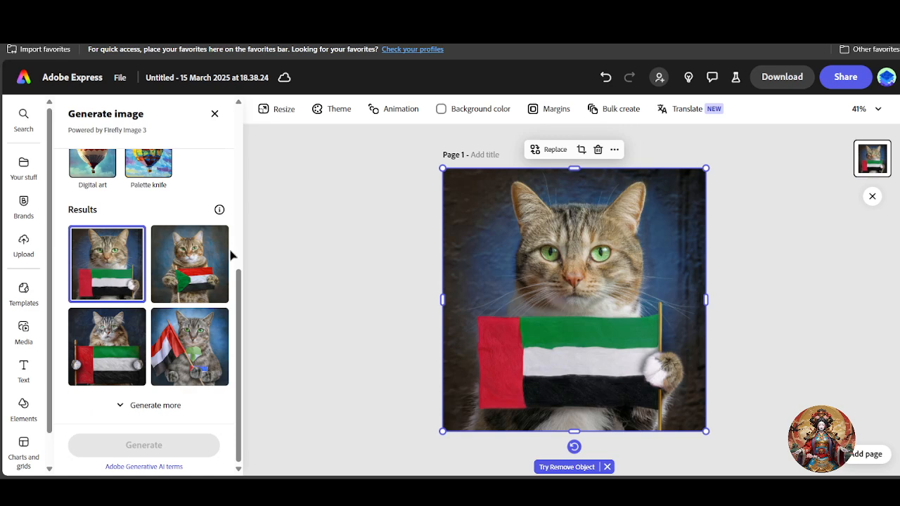
# Keep the first cat-with-UAE-flag result on the page and deselect it to close the generator
pyautogui.scroll(3, 172, 243)
pyautogui.scroll(5, 169, 241)
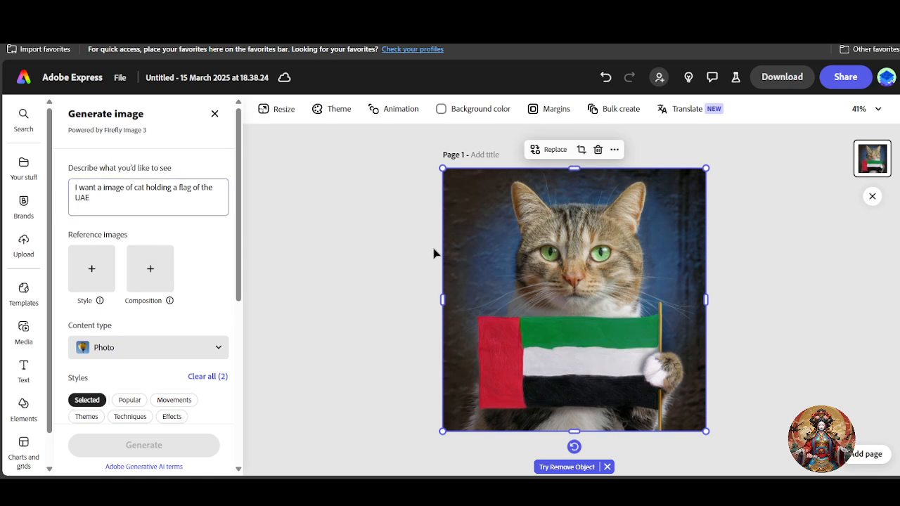
pyautogui.click(345, 267)
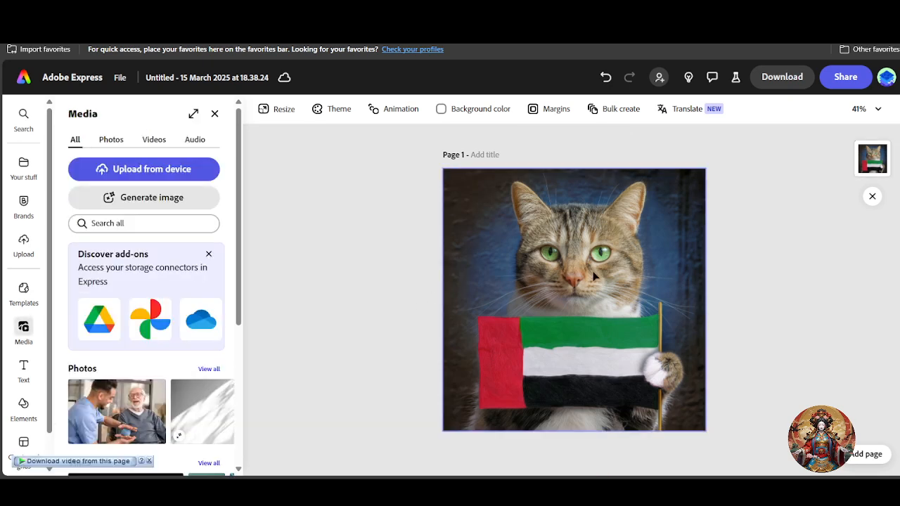
# Select the cat photo and choose Insert object from its edit options
pyautogui.click(532, 267)
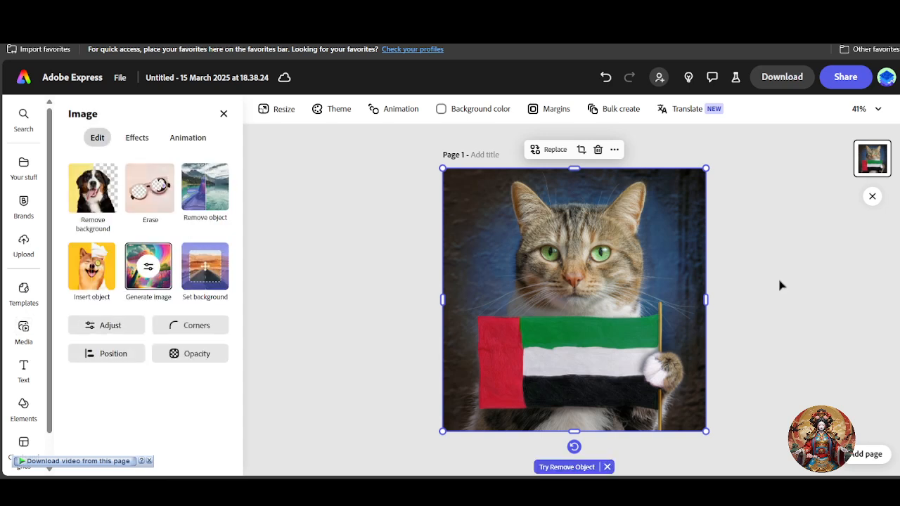
pyautogui.click(372, 310)
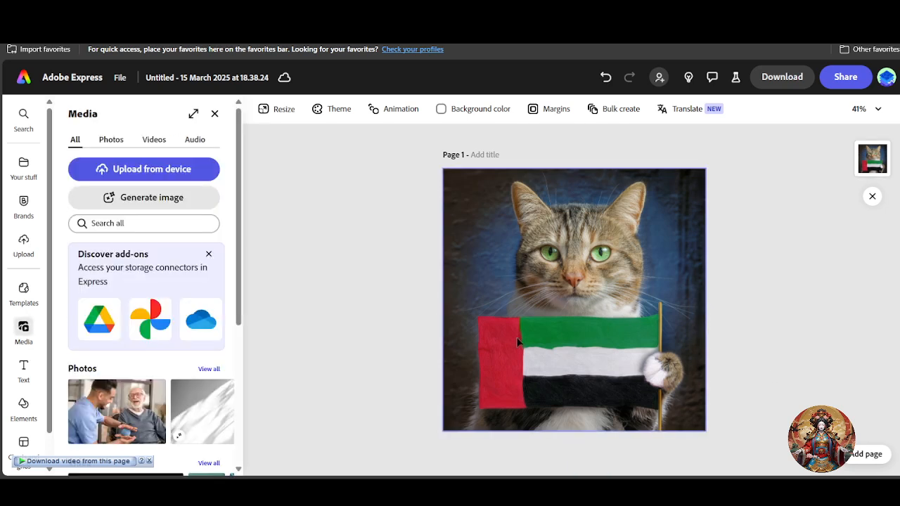
pyautogui.click(532, 295)
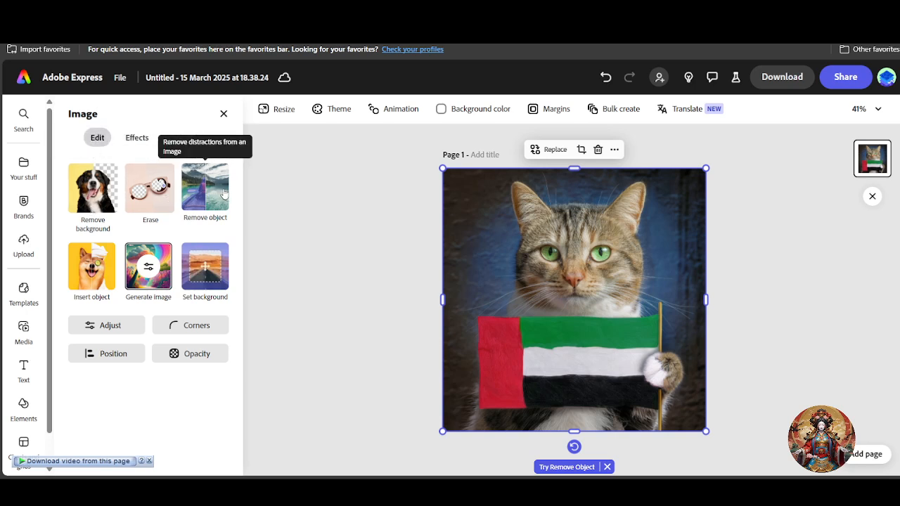
pyautogui.click(97, 280)
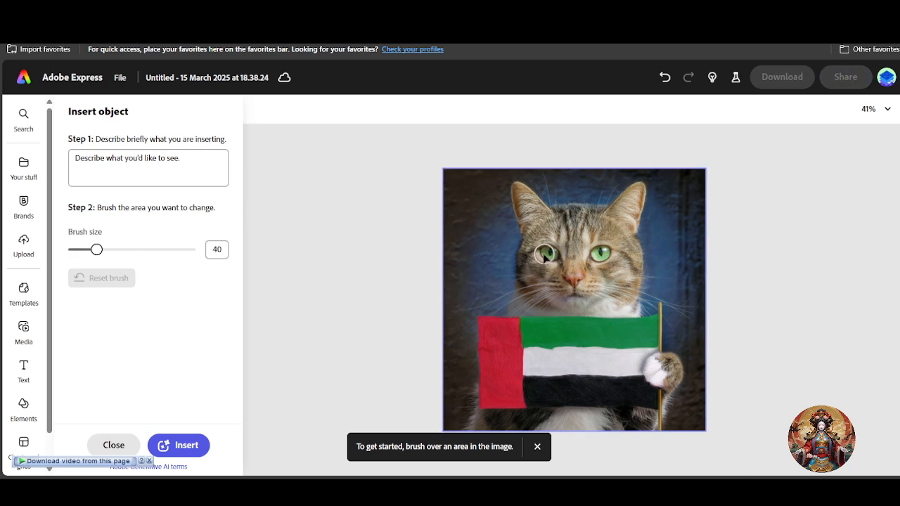
# Brush over the cat's eyes, describe sunglasses, and generate the inserted object
pyautogui.moveTo(536, 252)
pyautogui.mouseDown()
pyautogui.moveTo(577, 263)
pyautogui.moveTo(613, 253)
pyautogui.mouseUp()
pyautogui.click(127, 178)
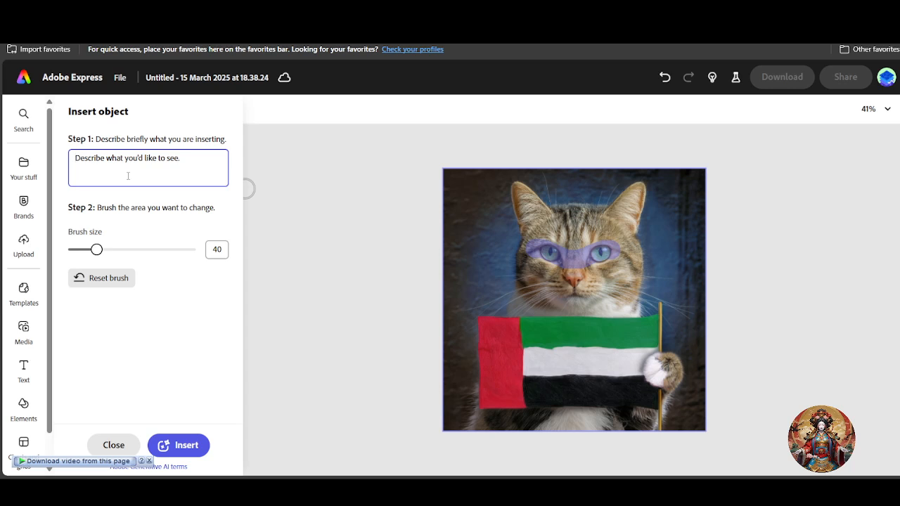
pyautogui.write('make a sun glasses')
pyautogui.click(192, 452)
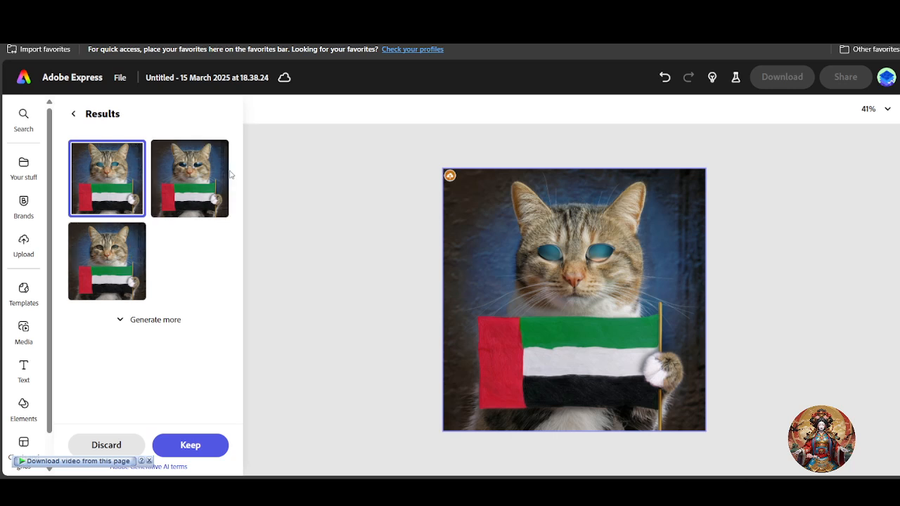
# Generate more sunglasses variations and preview the dark, narrow sunglasses on the cat
pyautogui.click(205, 178)
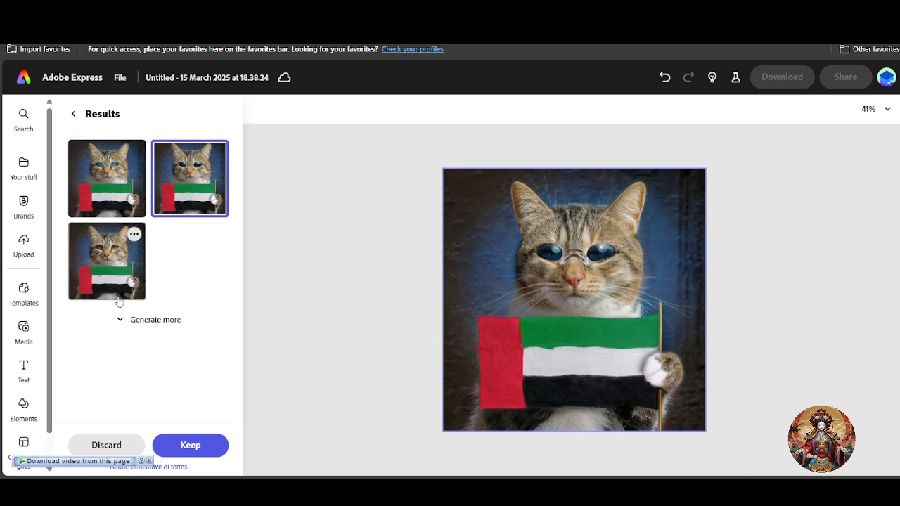
pyautogui.click(128, 320)
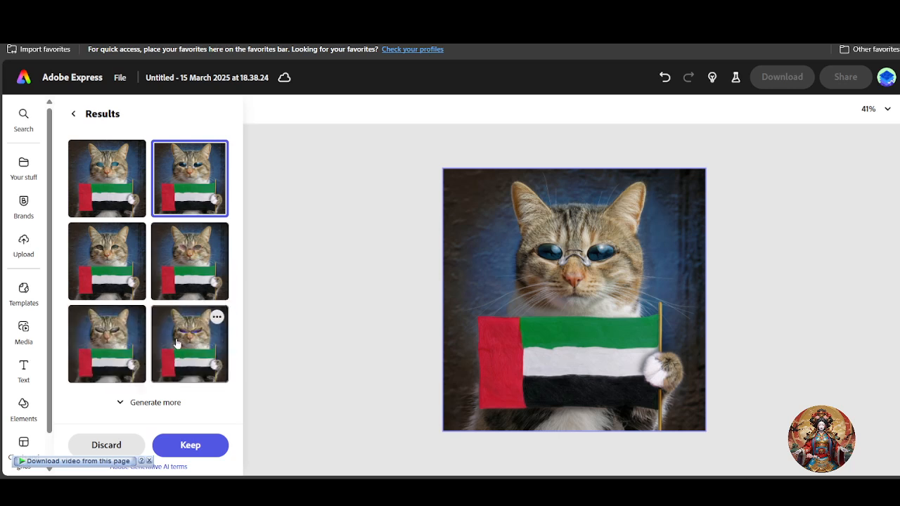
pyautogui.click(117, 338)
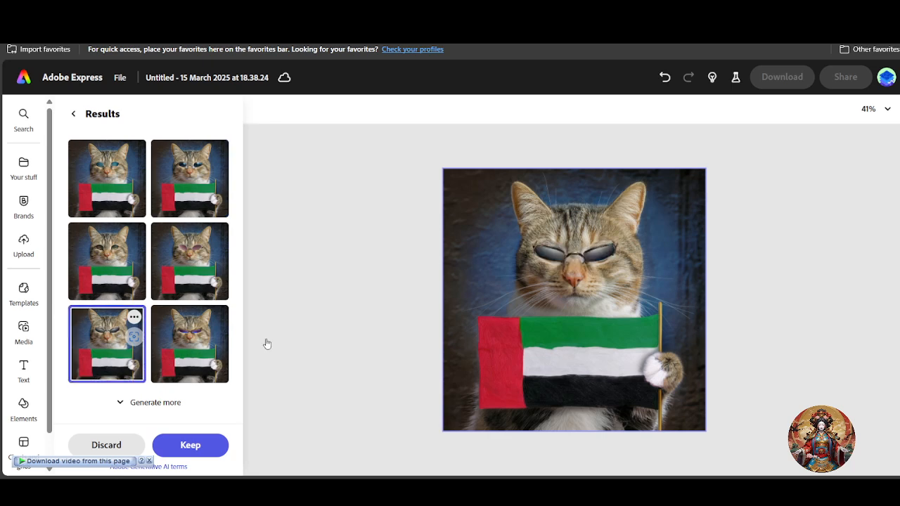
pyautogui.scroll(3, 578, 267)
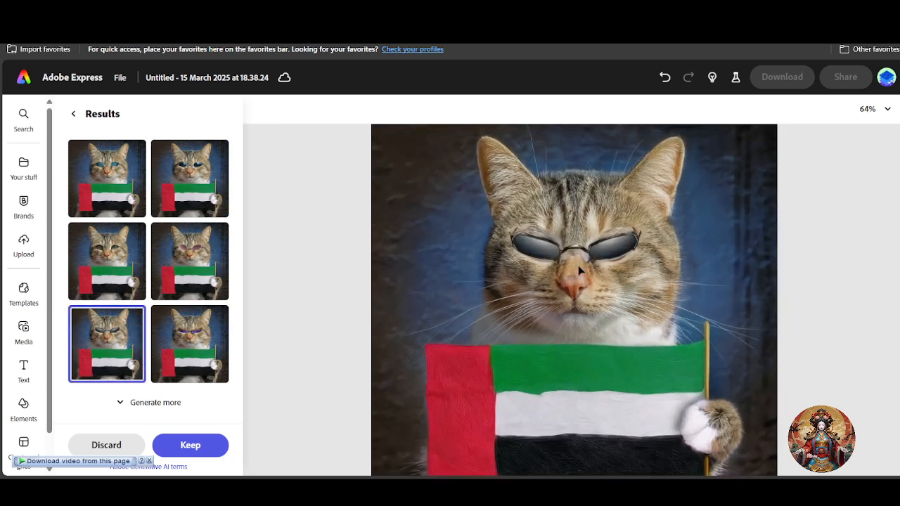
pyautogui.scroll(-4, 578, 267)
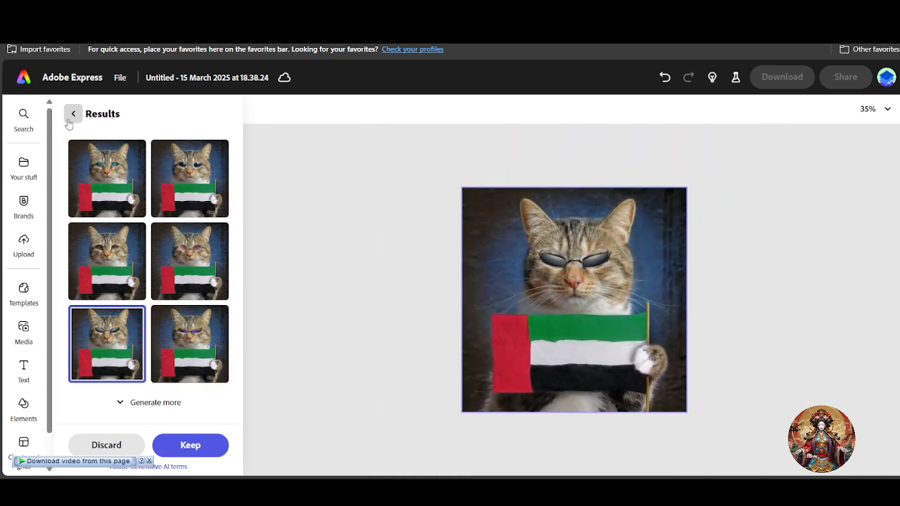
# Cancel discarding the results and keep the dark sunglasses version on the photo
pyautogui.click(395, 251)
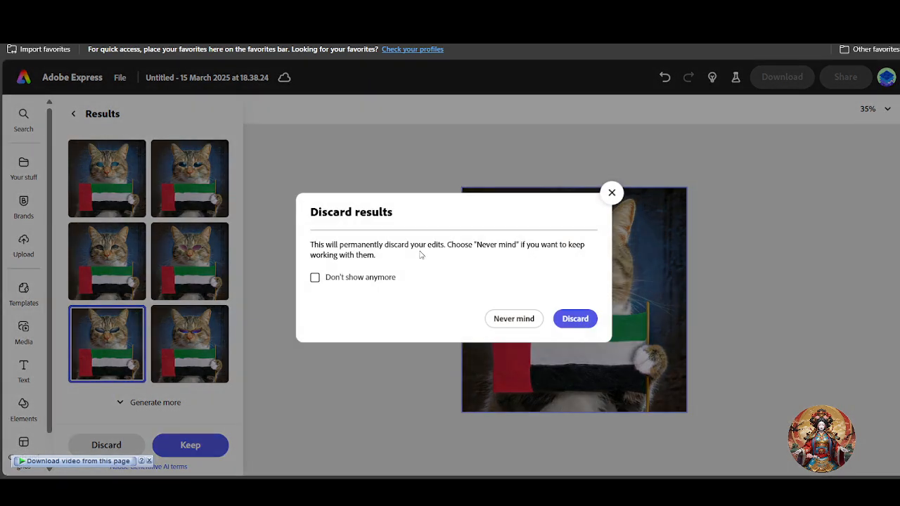
pyautogui.click(610, 194)
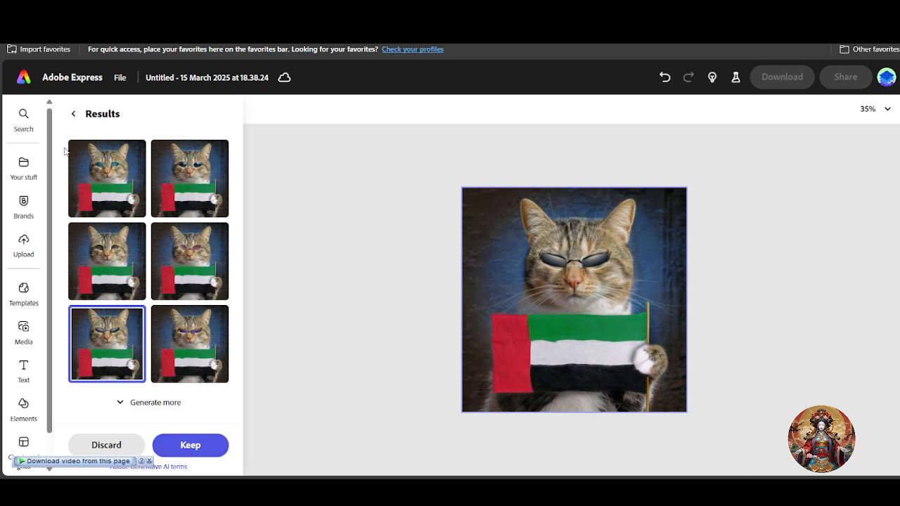
pyautogui.click(206, 449)
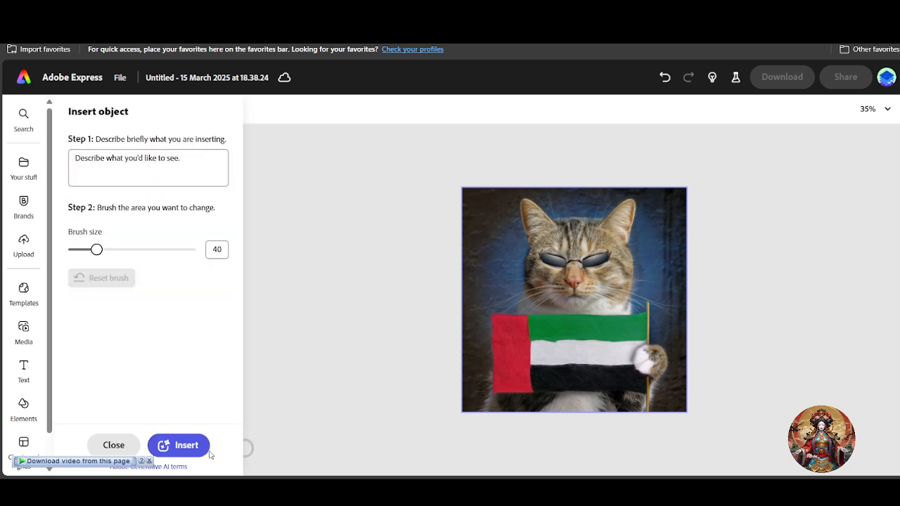